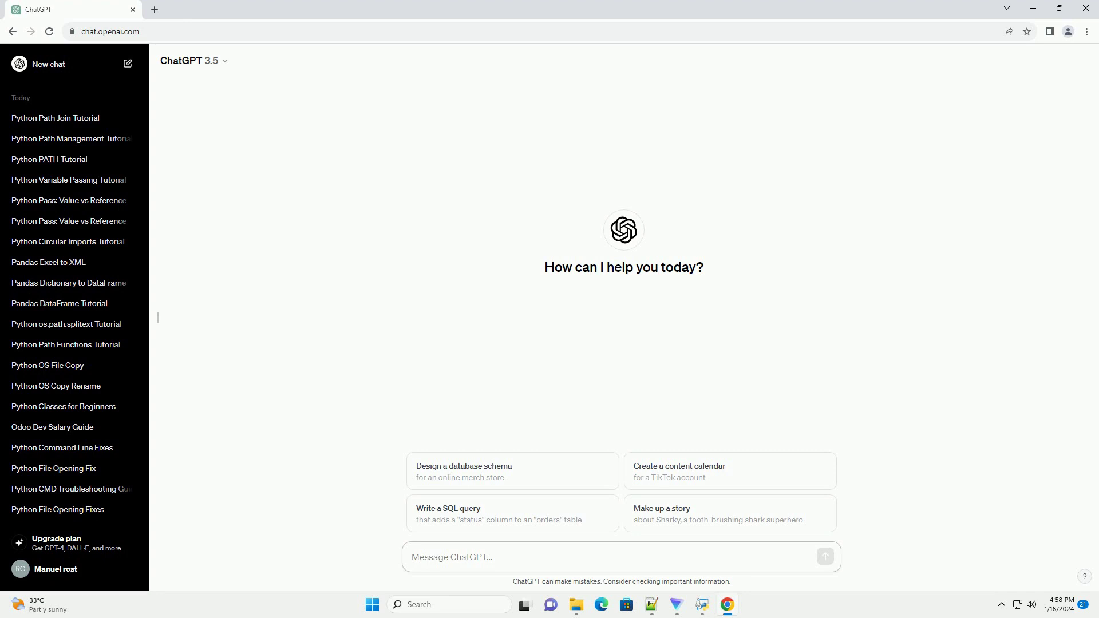
{"action": "type", "text": "write an informative tutorial about python path variable linux with code example"}
Submit the request for an informative Python PATH variable tutorial for Linux with code examples.
{"action": "key", "text": "Return"}
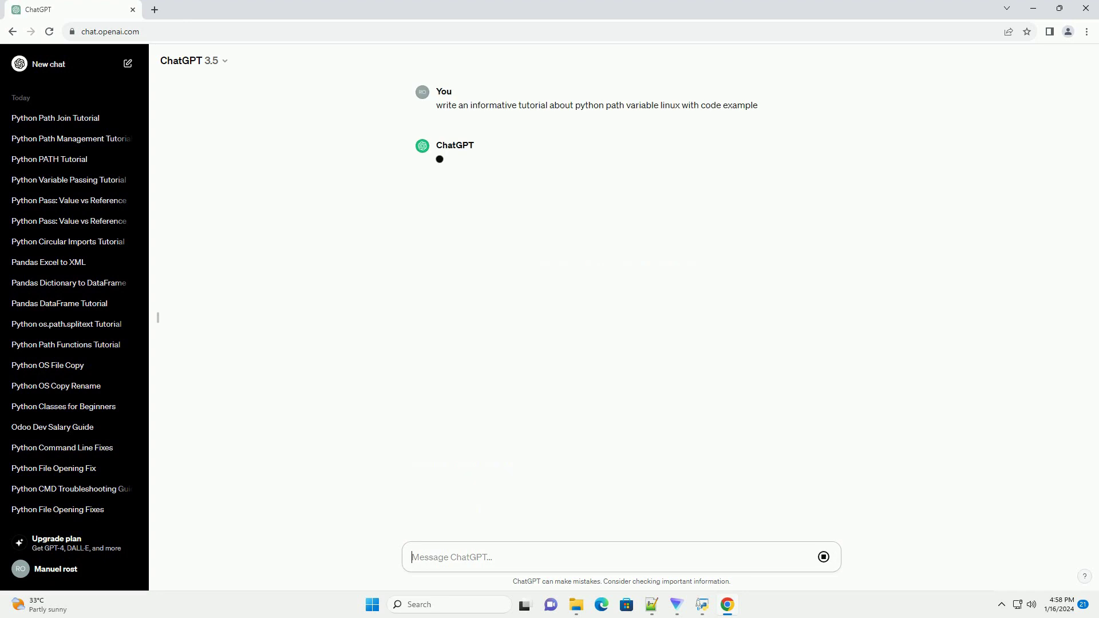